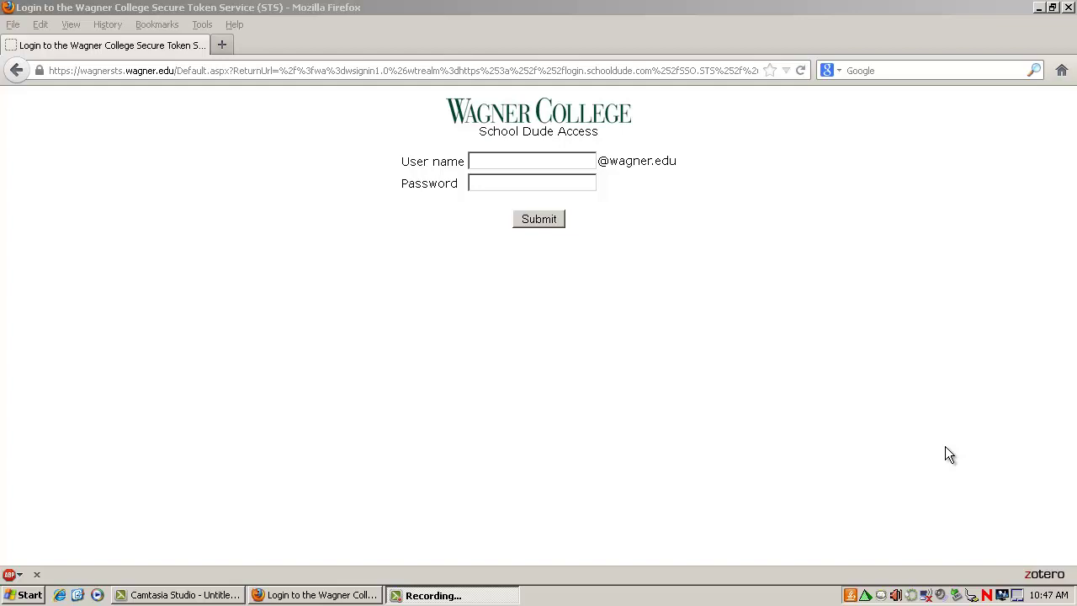
Step: Sign in to SchoolDude ITDirect with the account's username and password
left_click(557, 158)
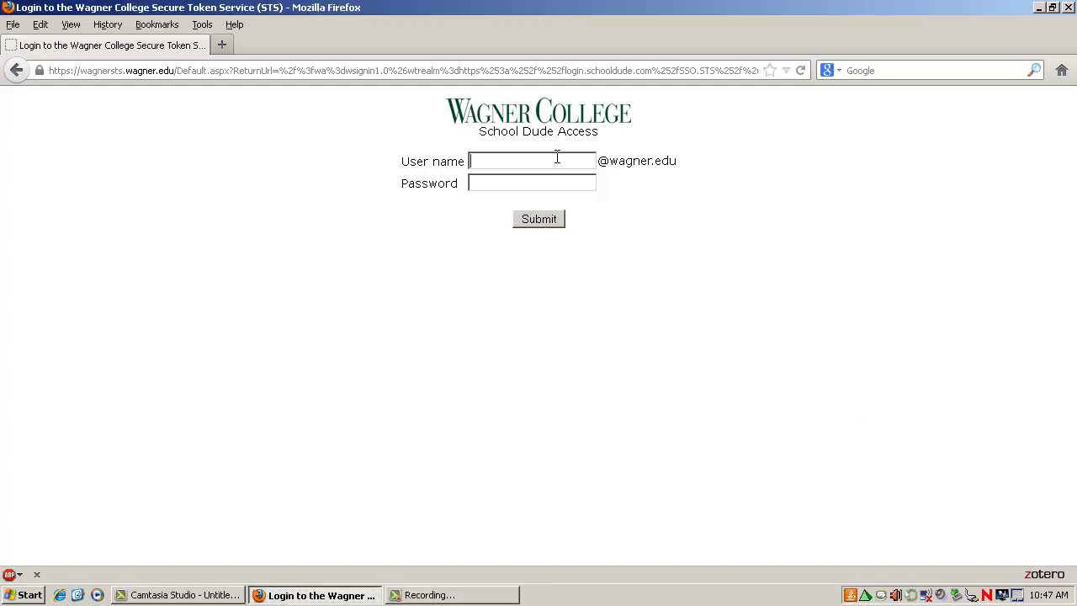
key("Tab")
type("••••••••••••")
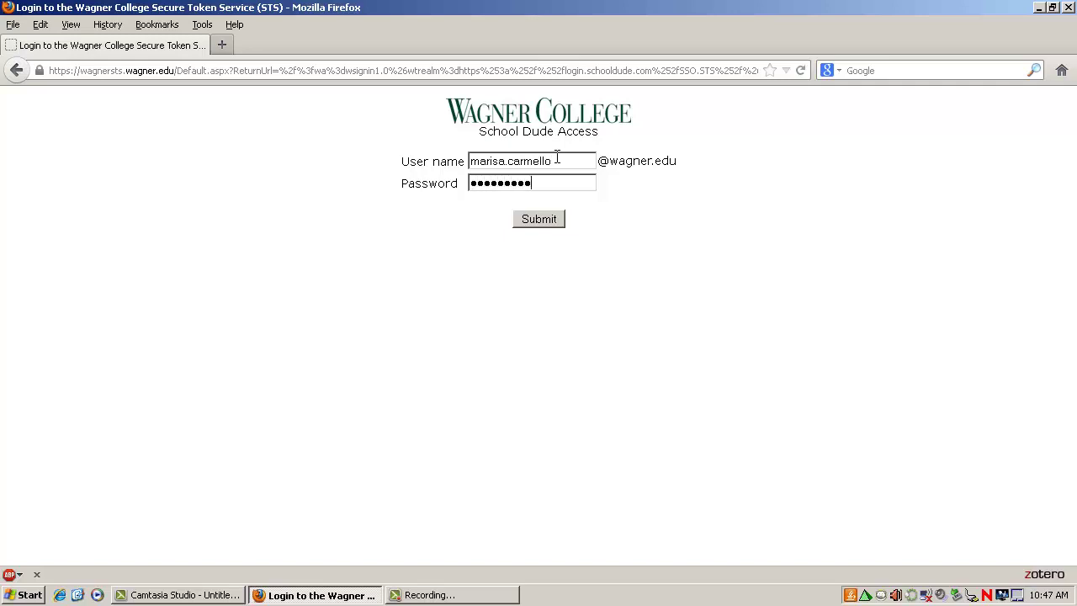
type("•")
left_click(531, 220)
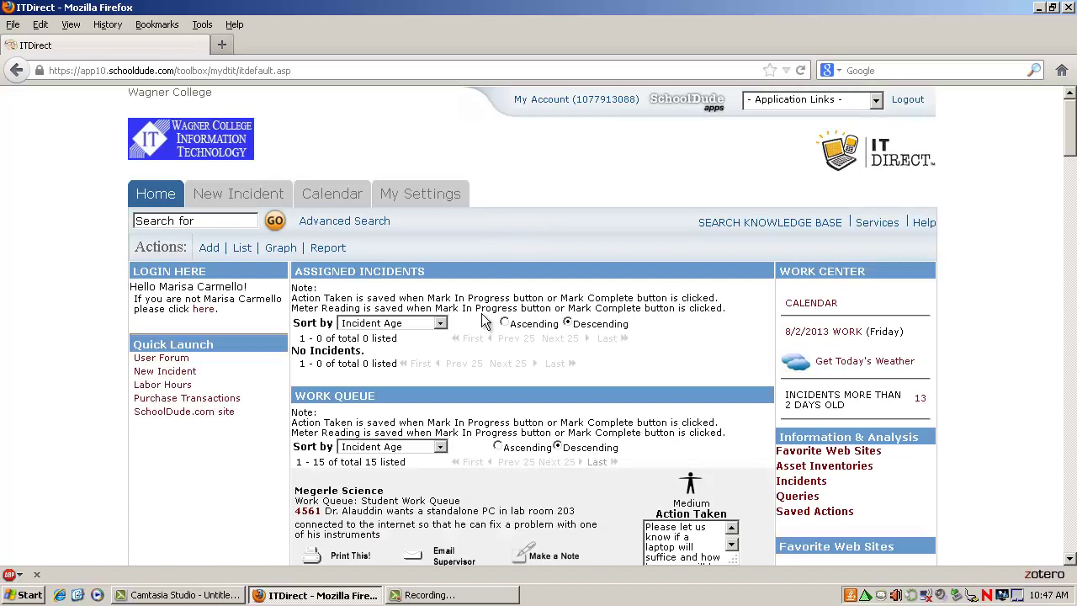
Step: Review the empty Assigned Incidents and 15-item Work Queue, then start a new incident request
scroll(484, 320, "down", 2)
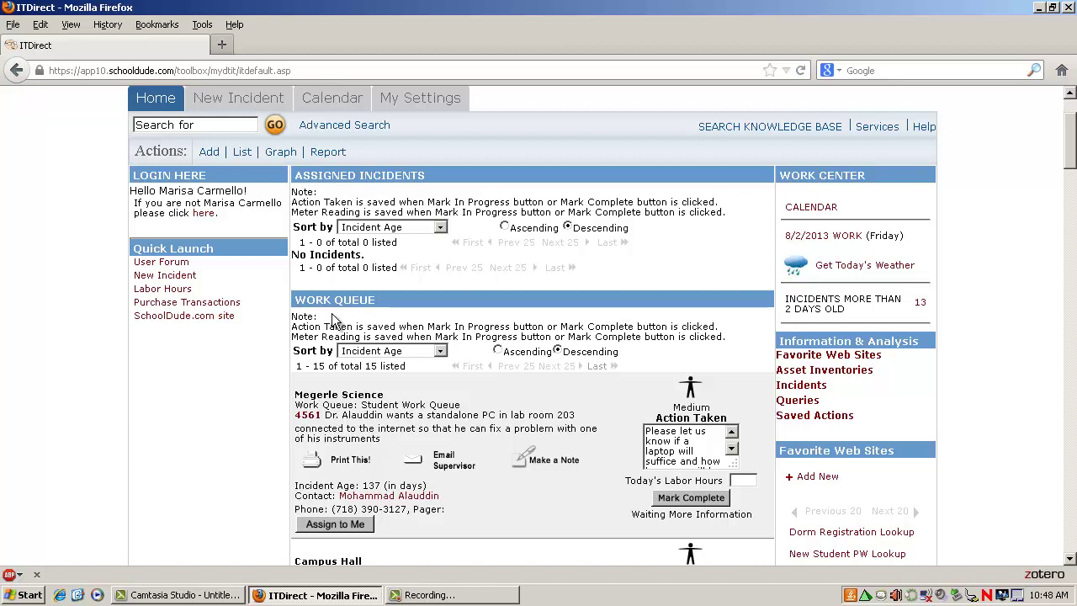
scroll(331, 313, "up", 2)
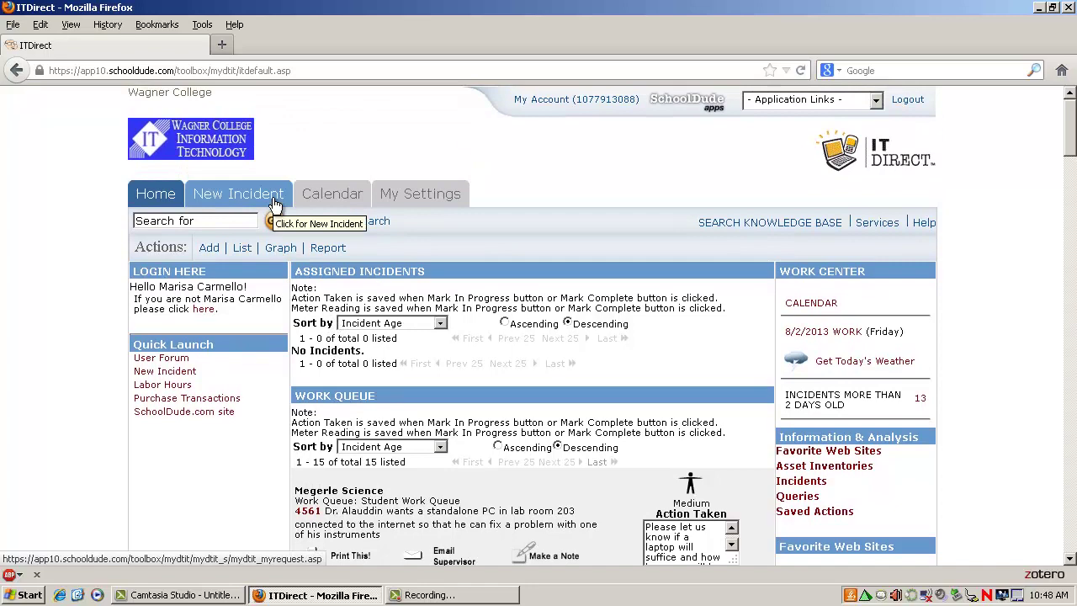
left_click(273, 200)
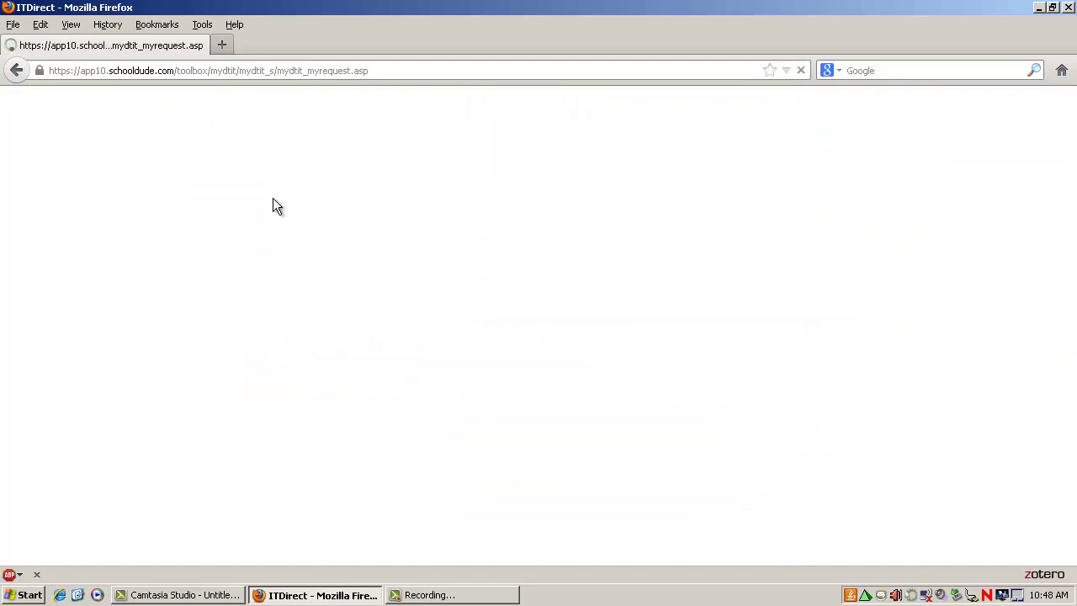
Step: Choose Spiro Hall as the Location in the New Request Form
scroll(589, 387, "down", 4)
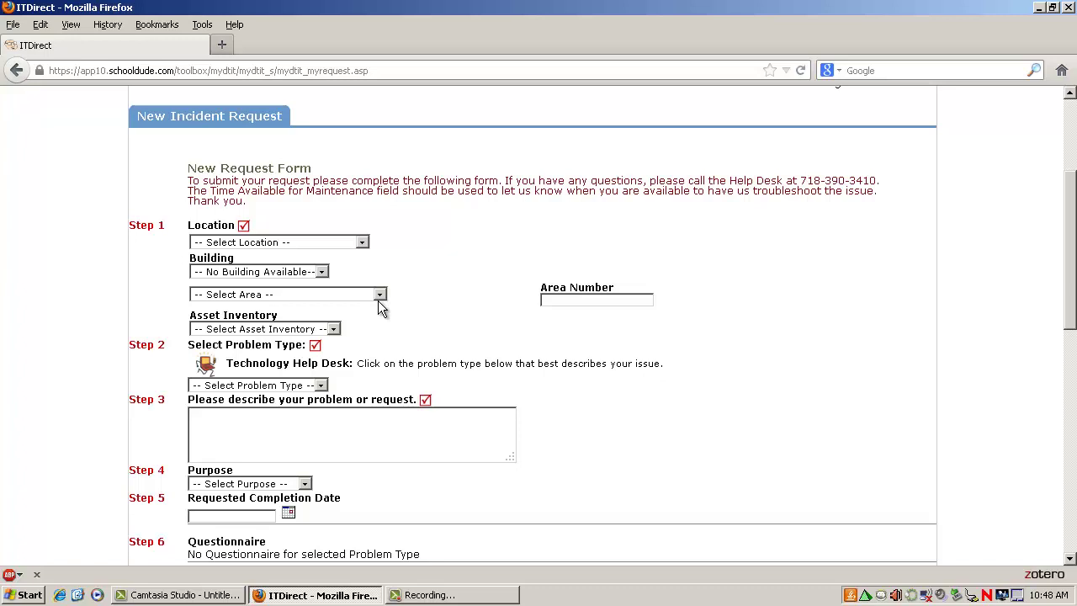
left_click(335, 243)
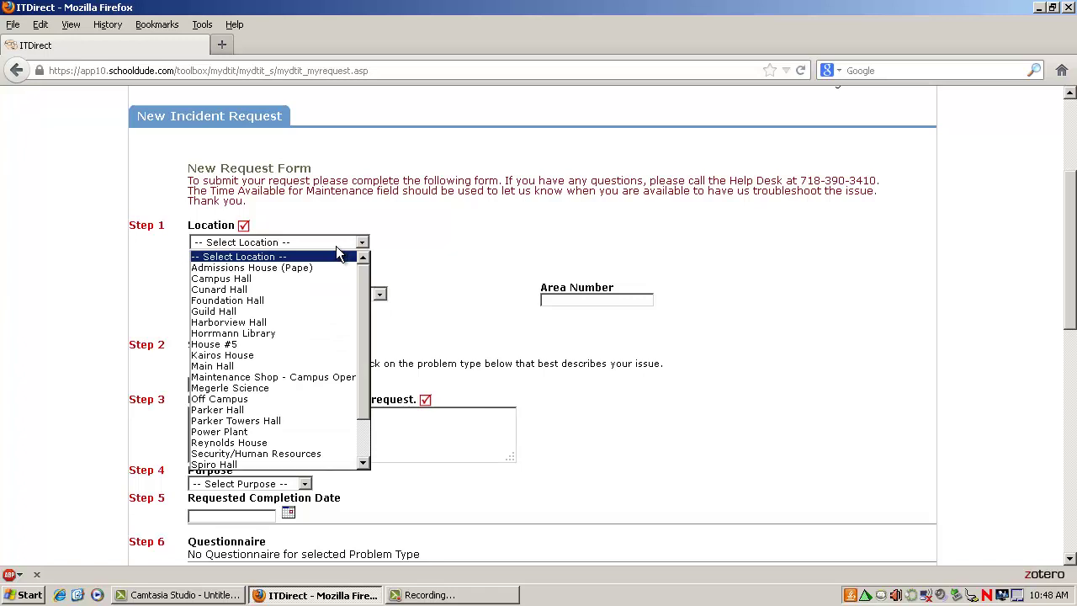
left_click(291, 464)
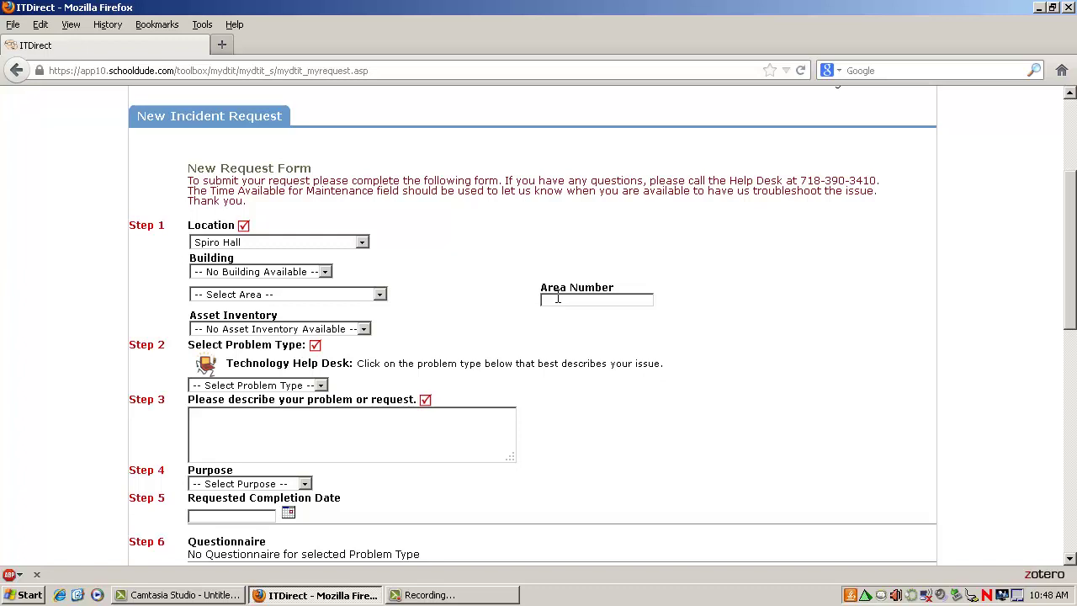
Step: Enter 'Directly across from the spiro computer labs' as the Area Number
type("Directly acro")
type("ss from the sp")
type("iro computer")
type(" labs")
Step: Choose Printers as the problem type and scroll down to its questionnaire
left_click(305, 387)
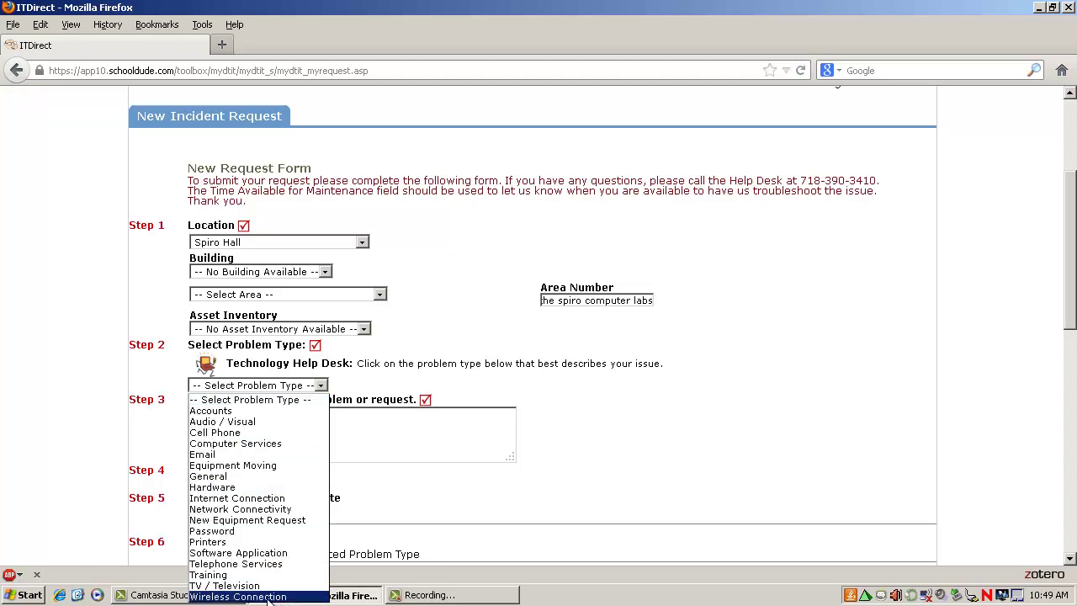
left_click(262, 543)
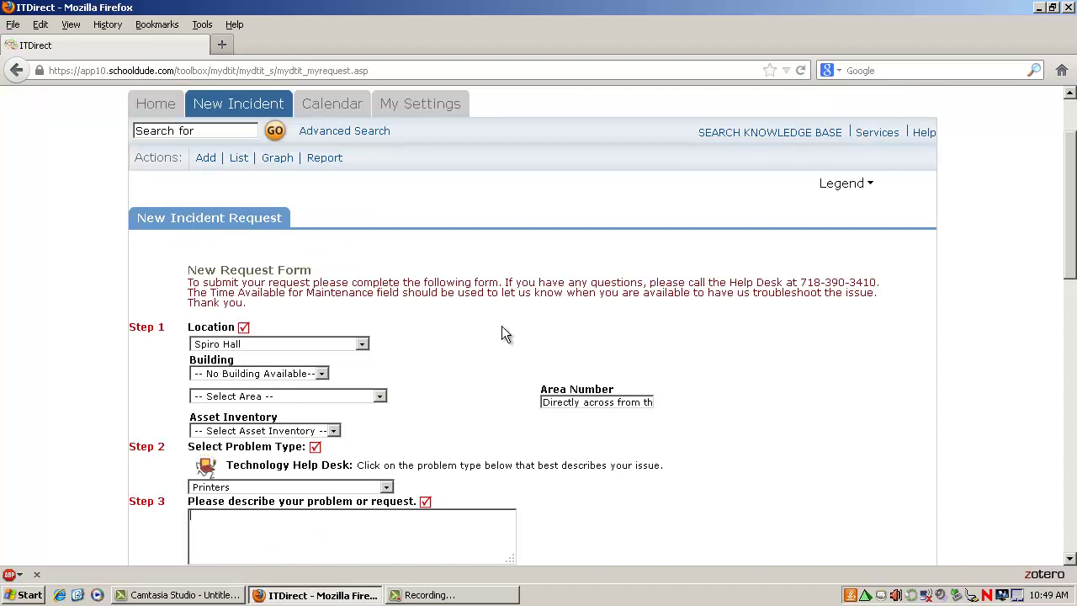
scroll(503, 333, "down", 4)
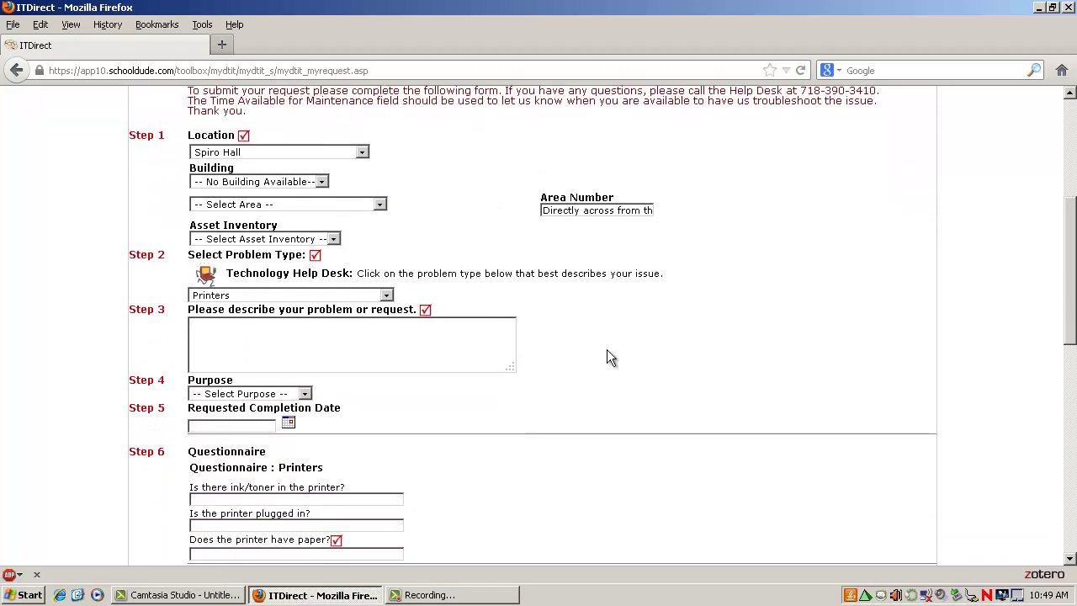
scroll(511, 450, "down", 4)
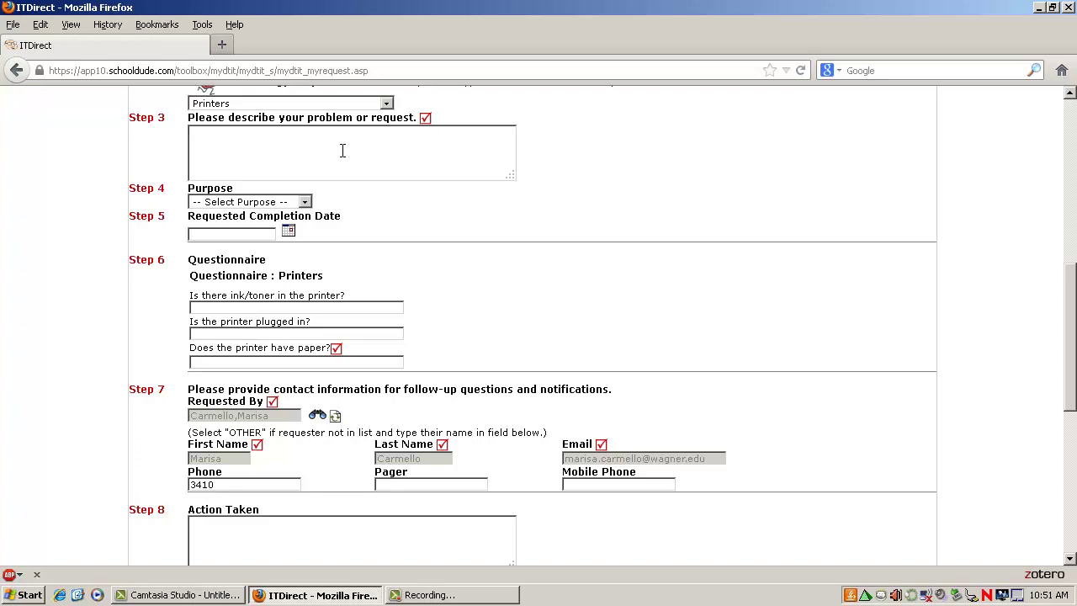
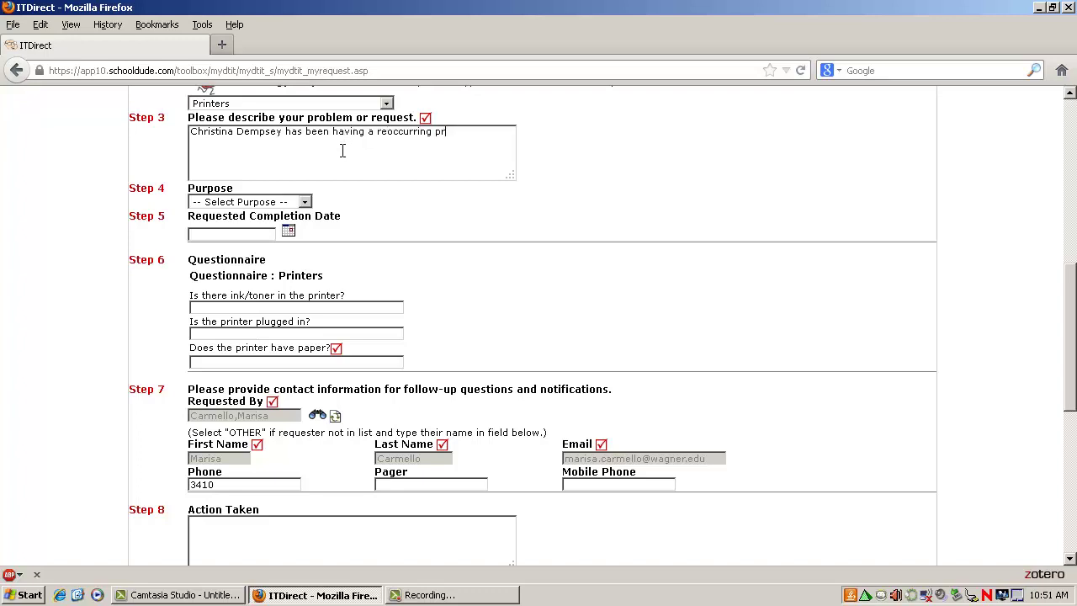
Step: Describe the staff member's recurring printer issue and the Tray 3 paper-jam error message
type("inter issu")
type("e. It has been happ")
type("ening to her ")
type("for the past fe")
type("w days")
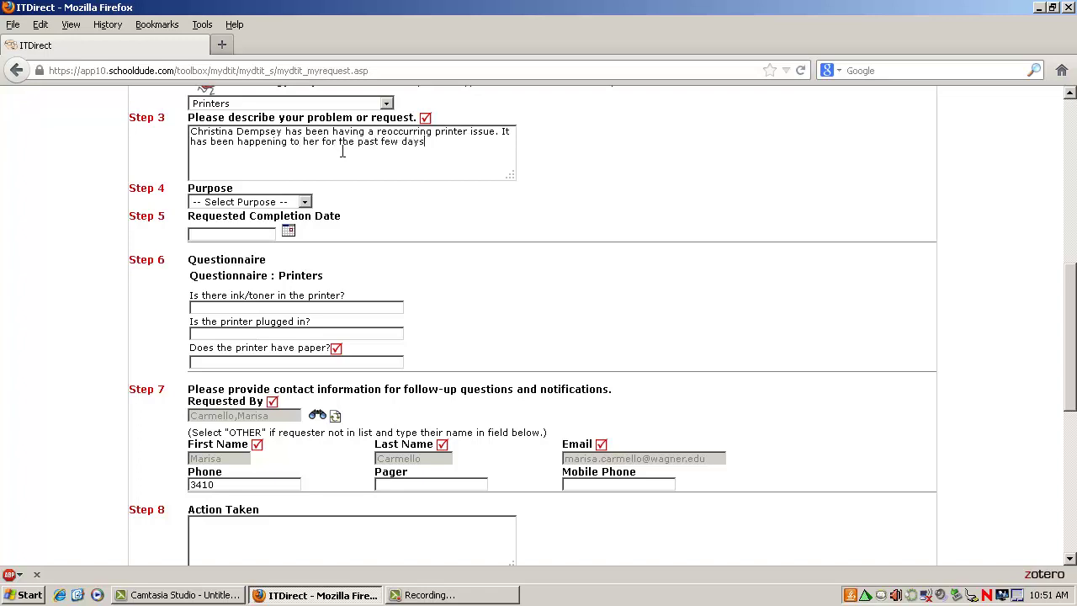
type(". The error message she is")
type("getting is in")
type("dica")
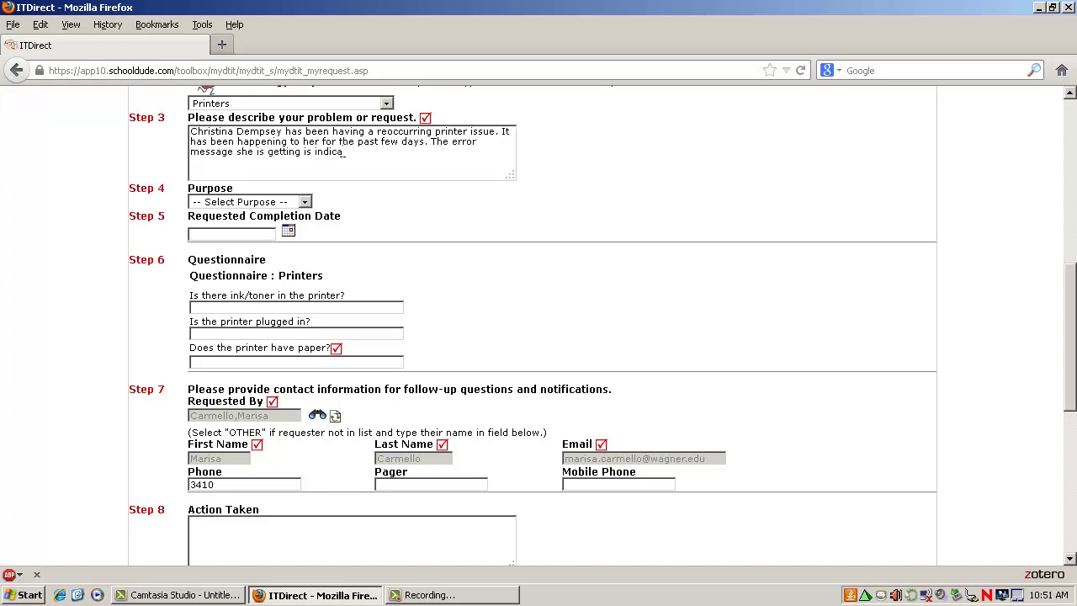
type("ting that she has a paper j")
type("am in Tray ")
type("3, but she cannot s")
type("ee")
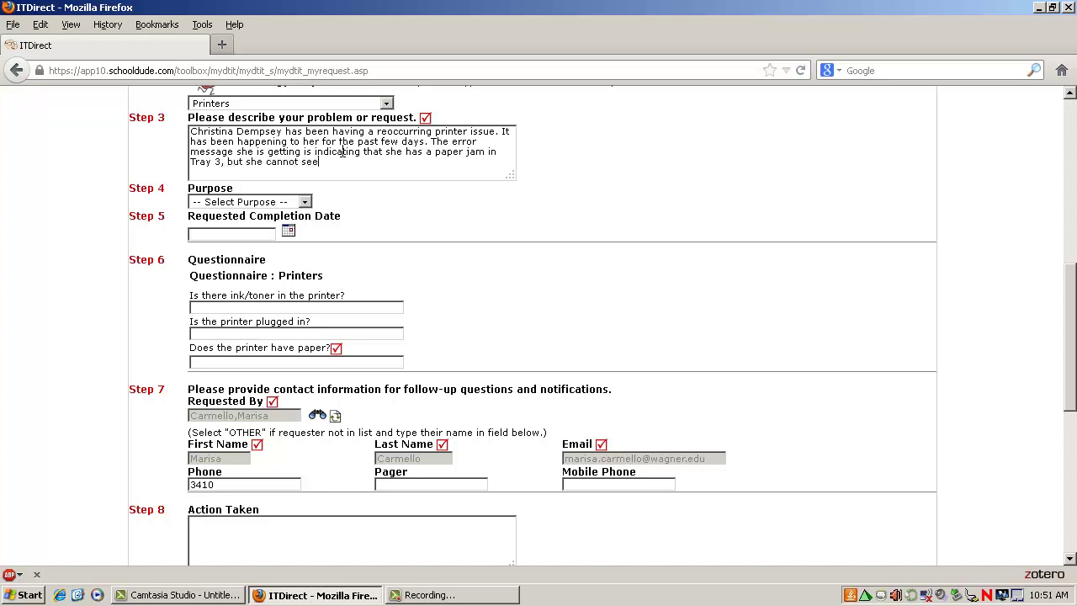
type("m to locate it. No one ")
type("else in the of")
type("fice is havi")
type("ng this issue. ")
type("Sh")
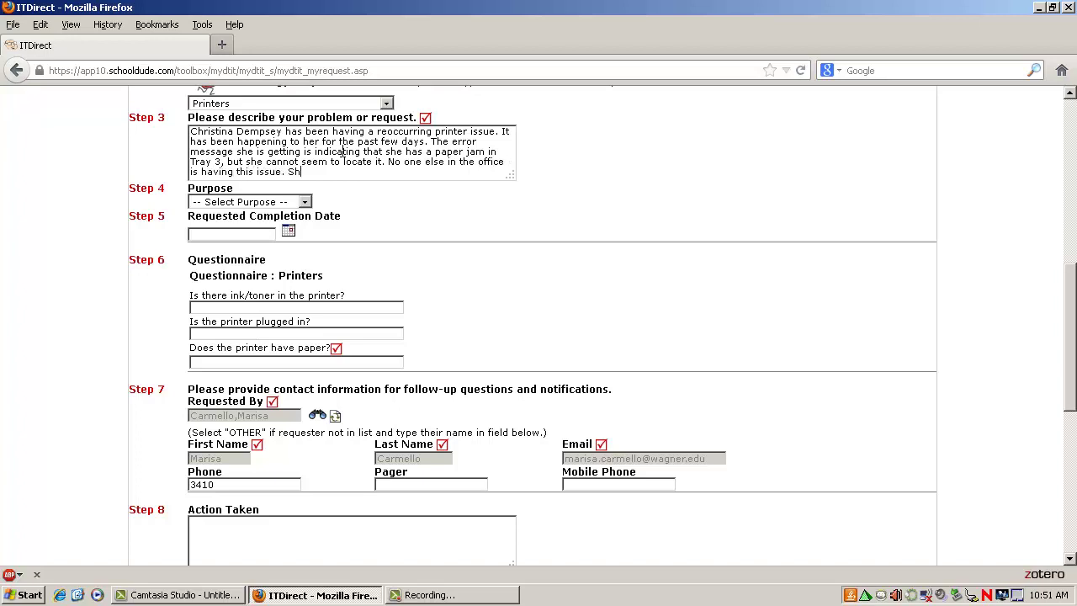
type("e has tried unplugging and repluggin")
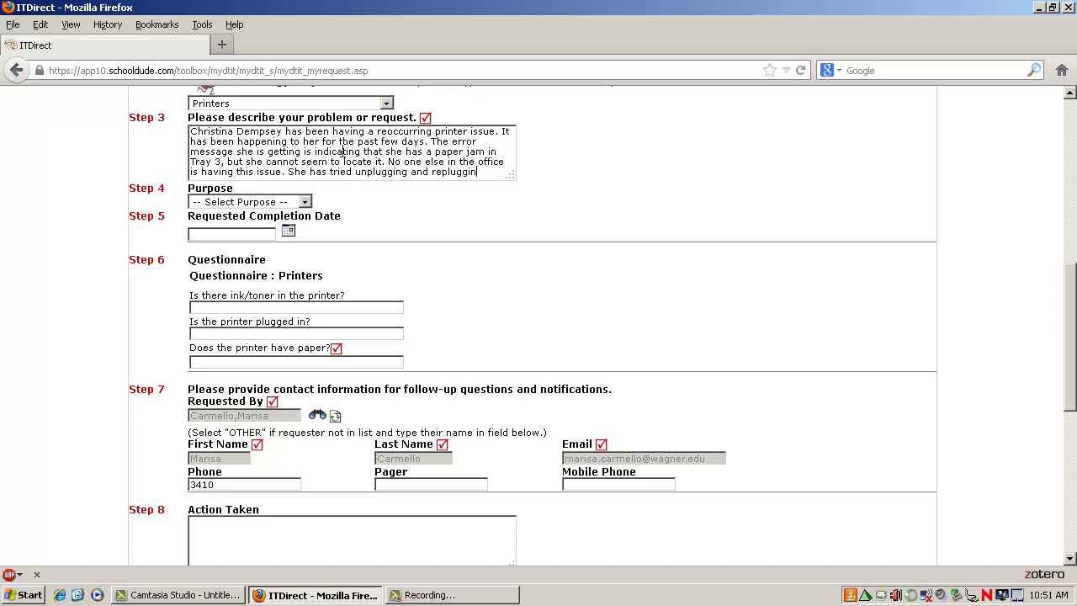
type("g the printer ")
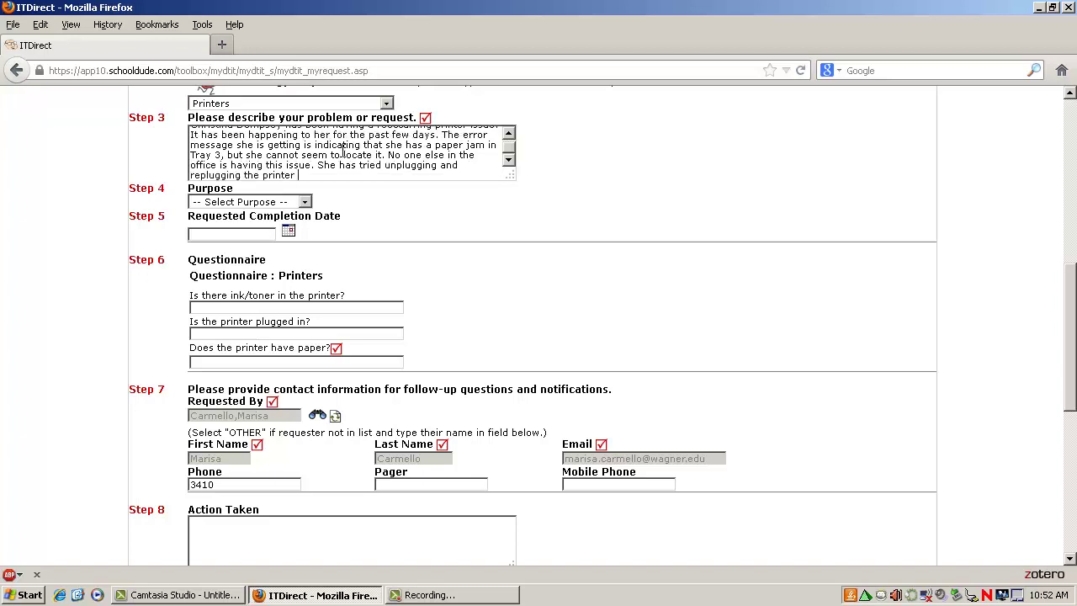
type("back in. The inventory numb")
type("er on the printer ")
type("is ")
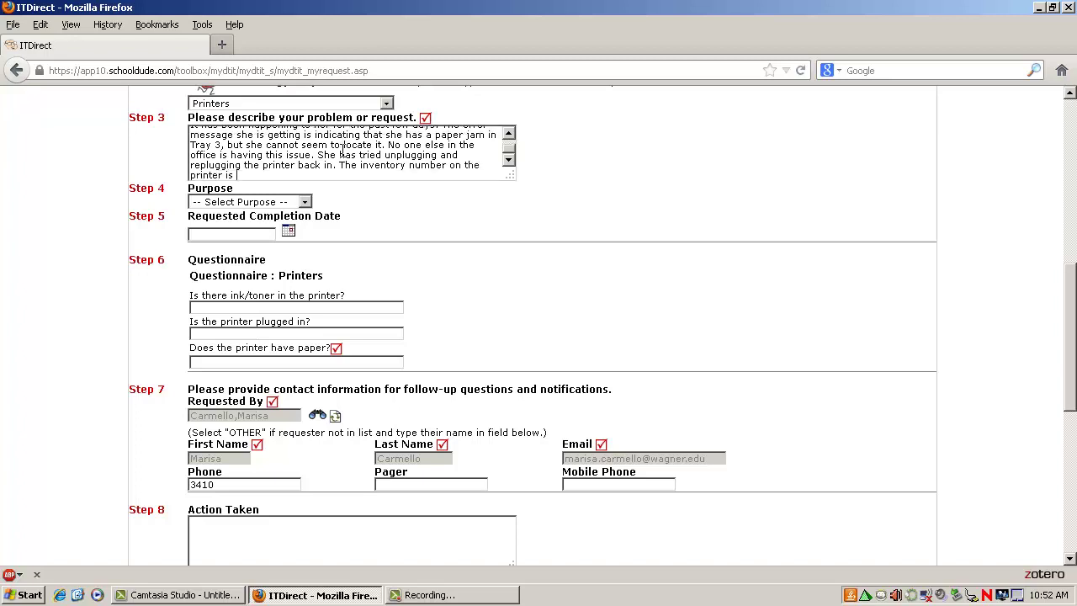
type("#1234")
Step: Set the Step 4 Purpose to Printer/Scanner/Copier/Fax
left_click(304, 203)
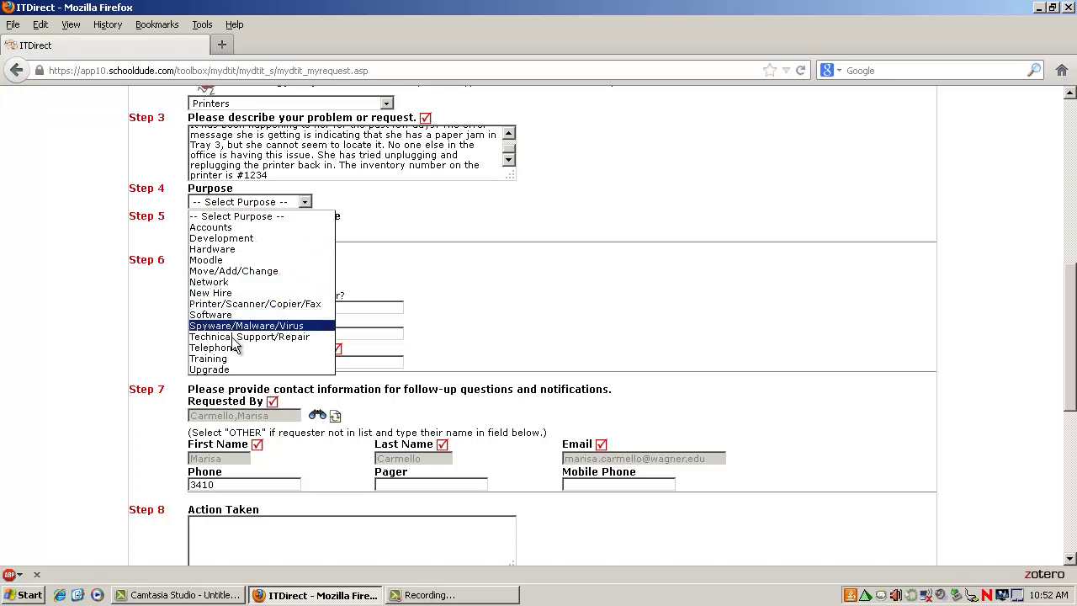
left_click(252, 304)
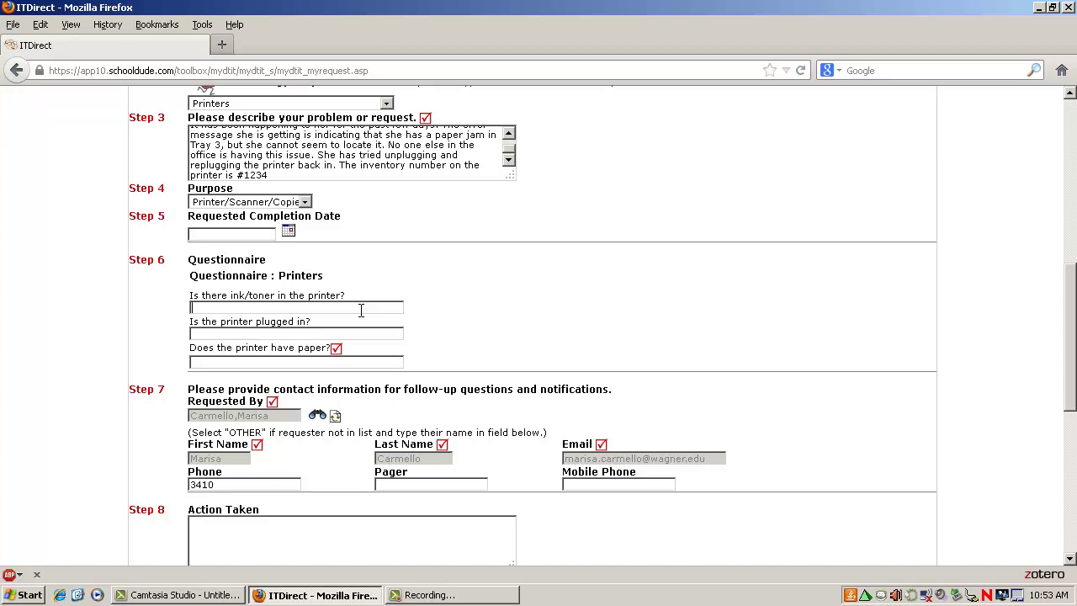
Step: Answer 'yes' to the ink/toner, power and paper questionnaire questions
type("yes")
key("Tab")
type("yes")
key("Tab")
type("yes")
scroll(323, 404, "down", 2)
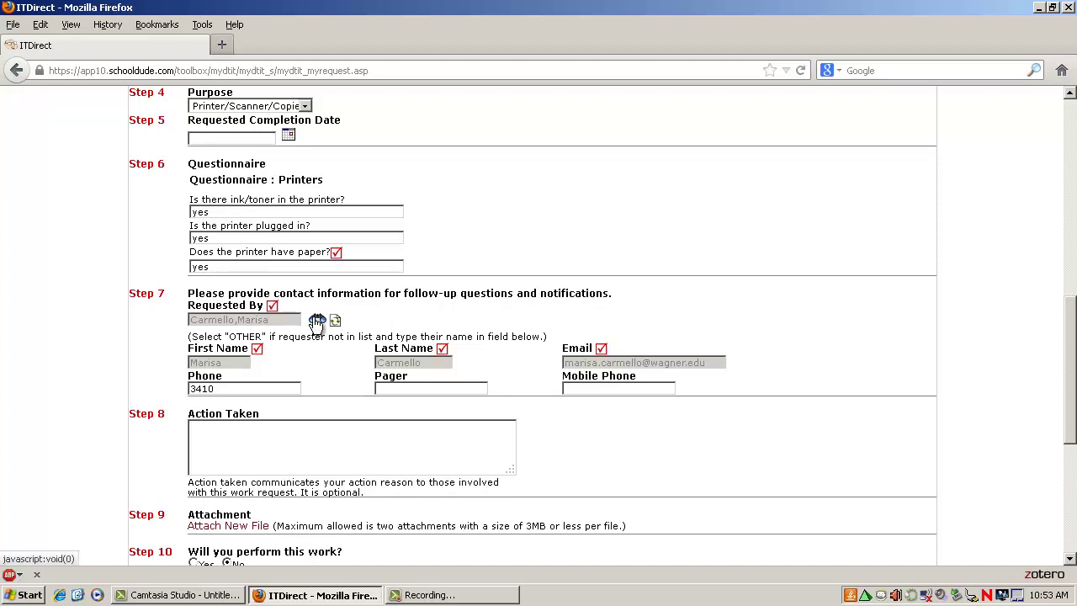
Step: Find the staff member by last name in the requester lookup and select her as requester
left_click(316, 321)
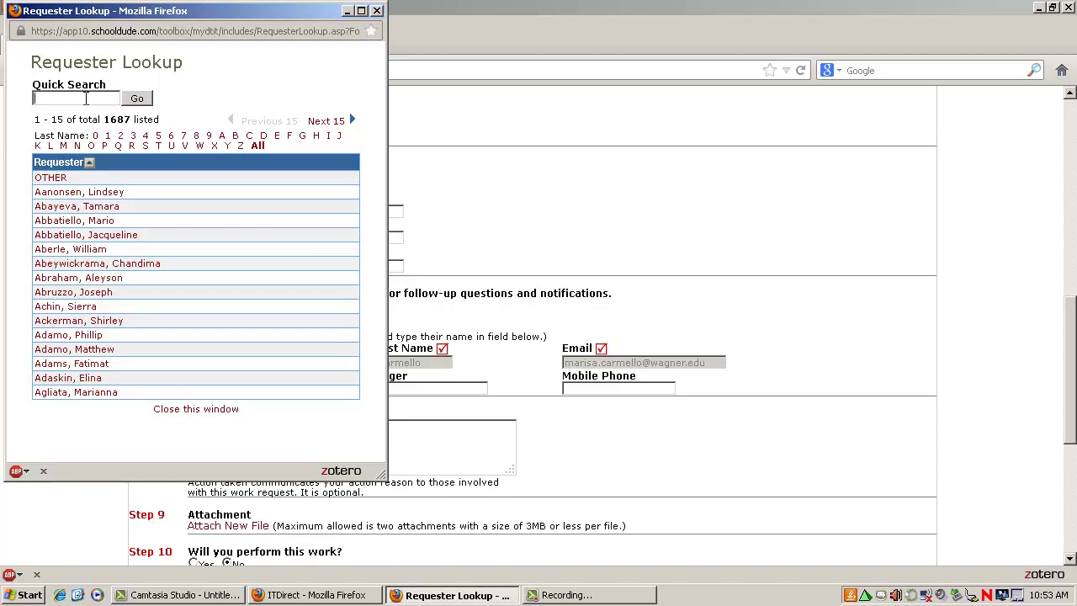
type("dempsey")
key("Return")
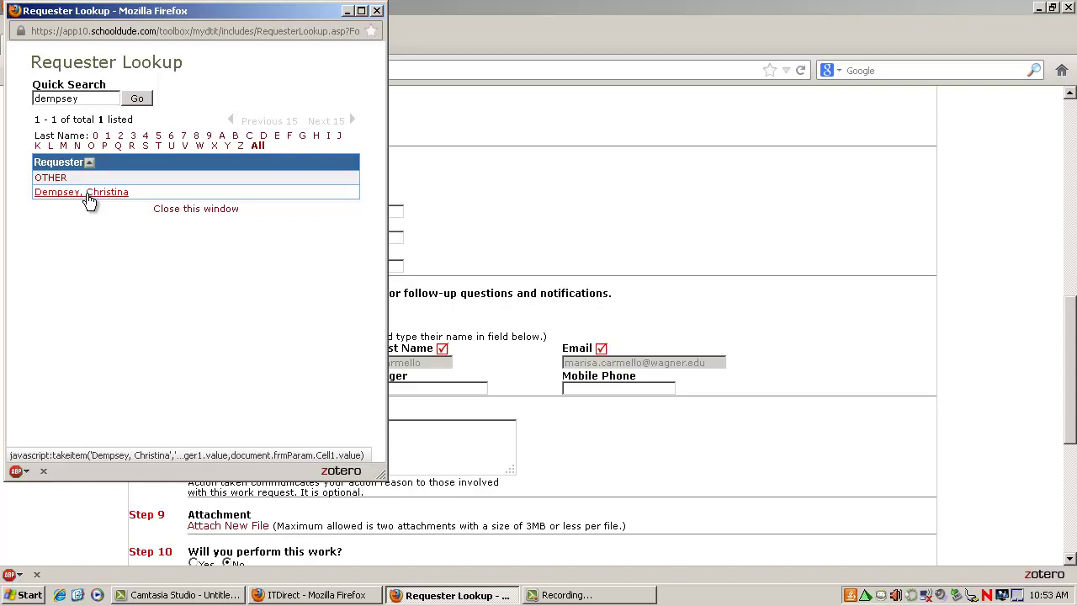
left_click(84, 193)
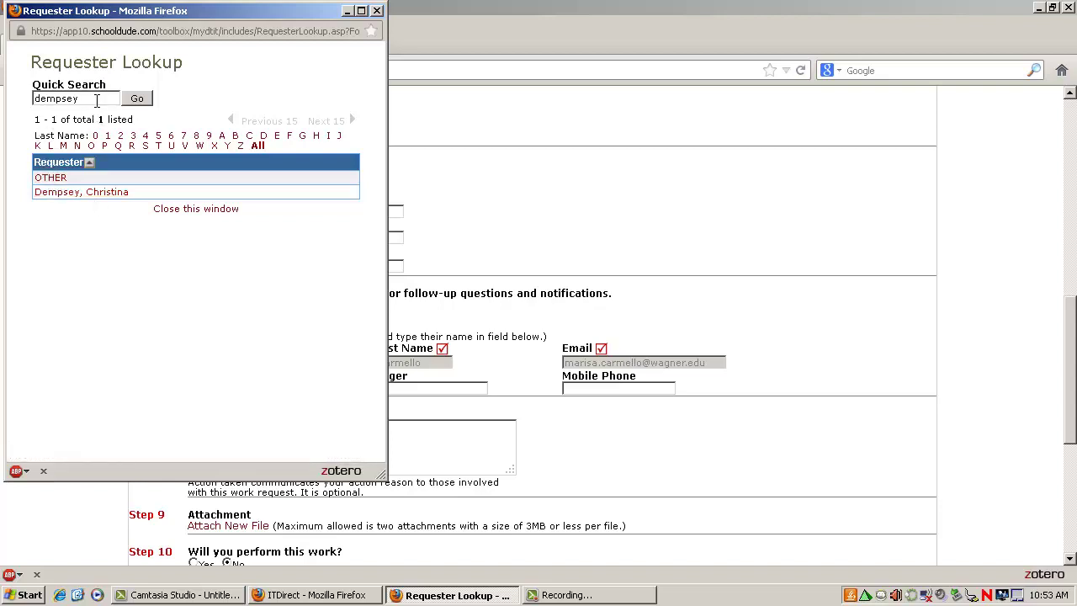
double_click(97, 101)
type("other")
key("Return")
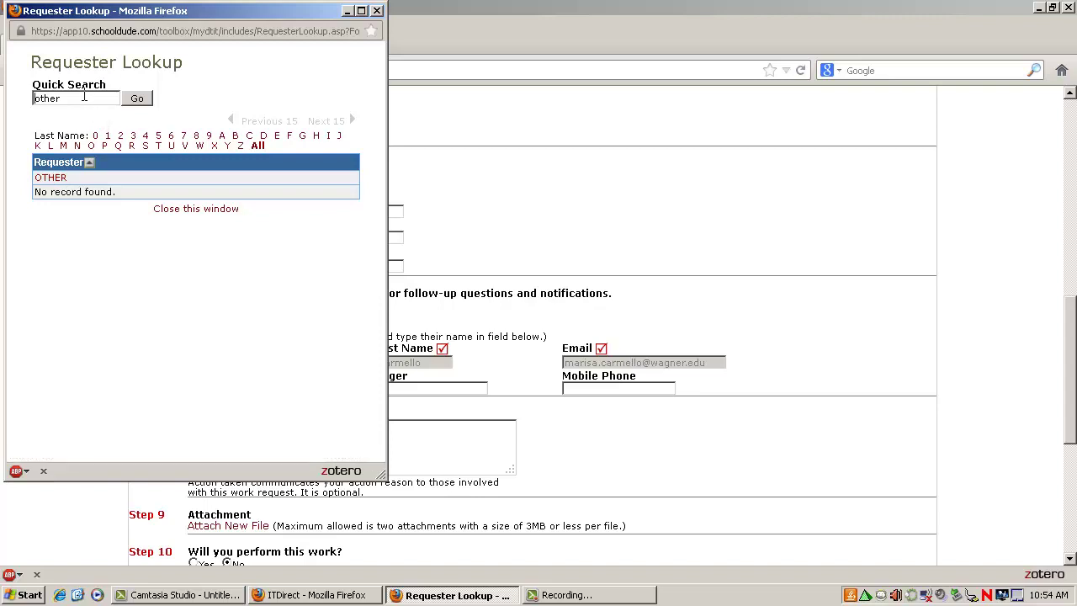
double_click(80, 97)
type("dempsey")
key("Return")
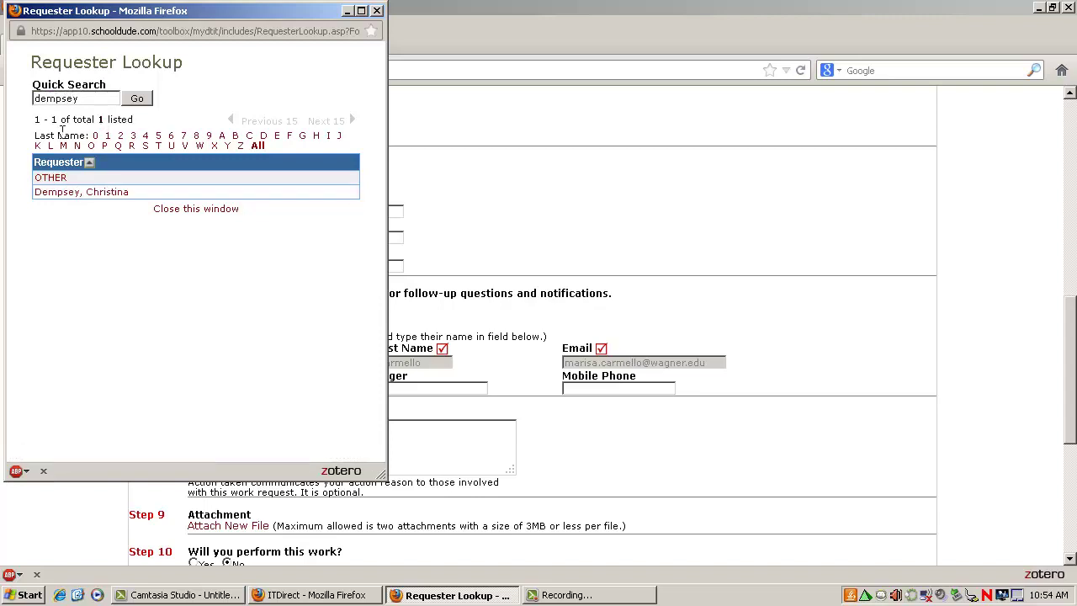
left_click(85, 193)
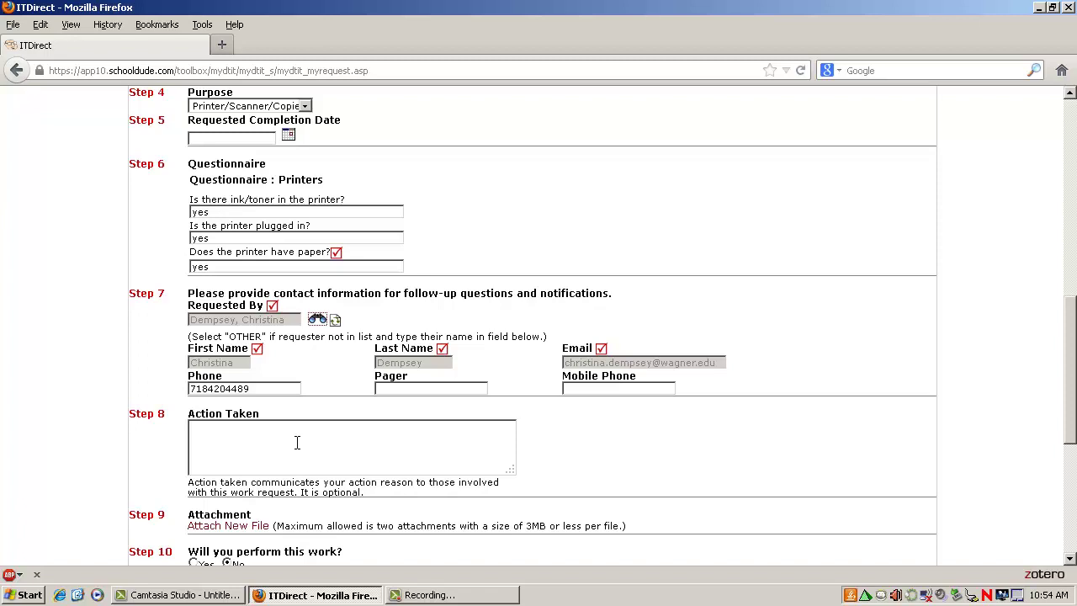
scroll(297, 442, "down", 4)
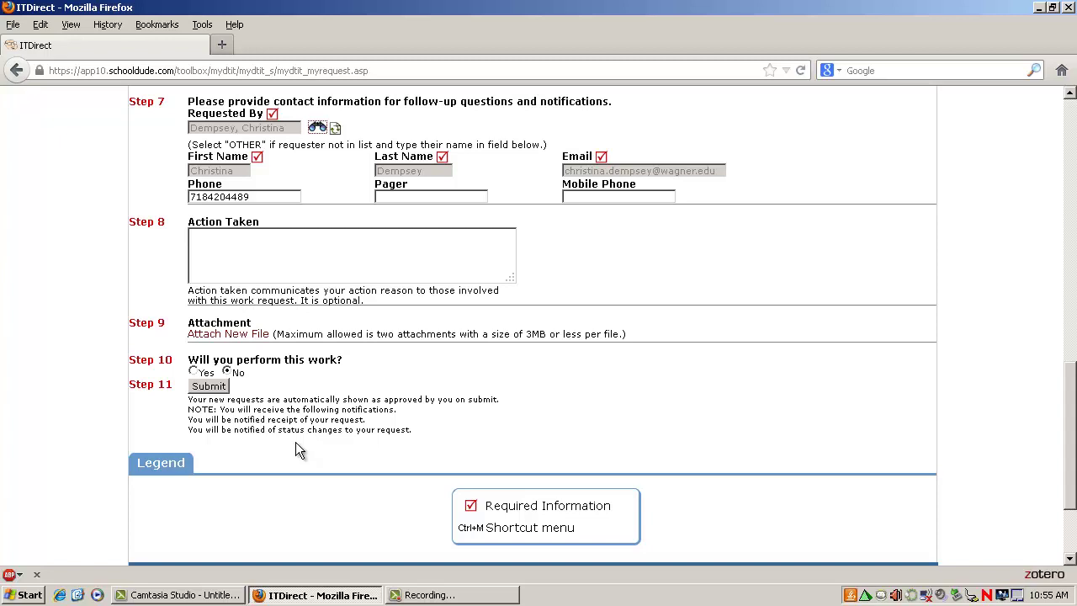
Step: Open the Attach New File window, close it without attaching, and review the reloaded form
left_click(244, 334)
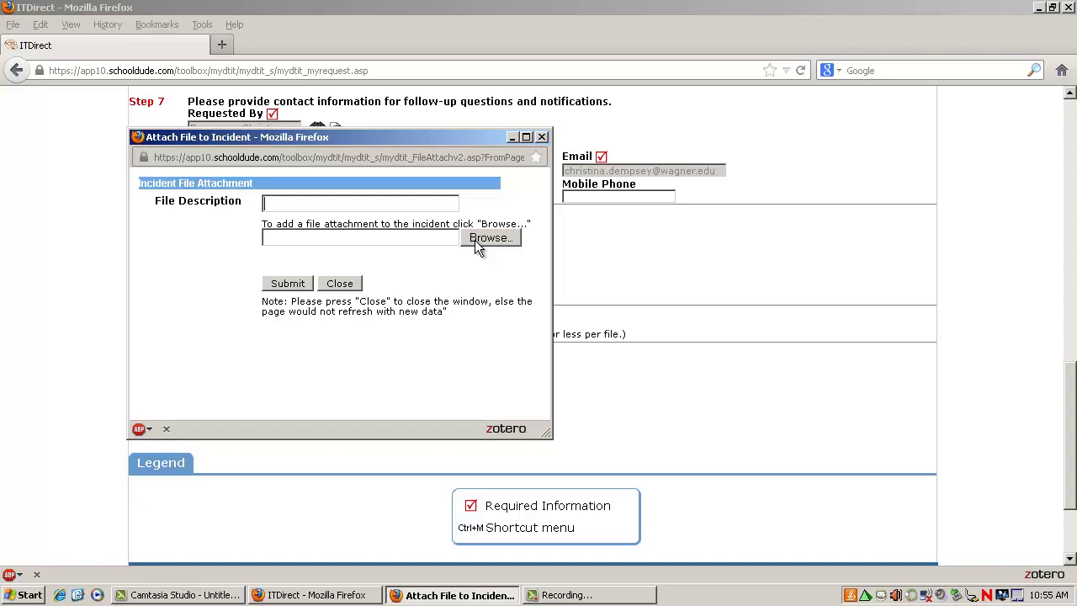
left_click(339, 283)
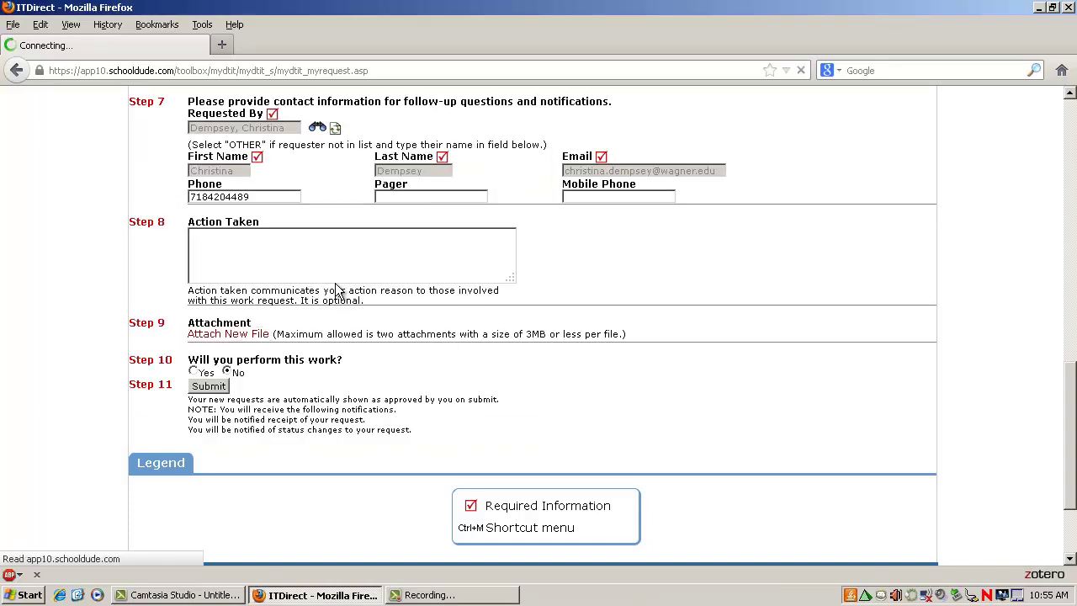
scroll(335, 284, "down", 12)
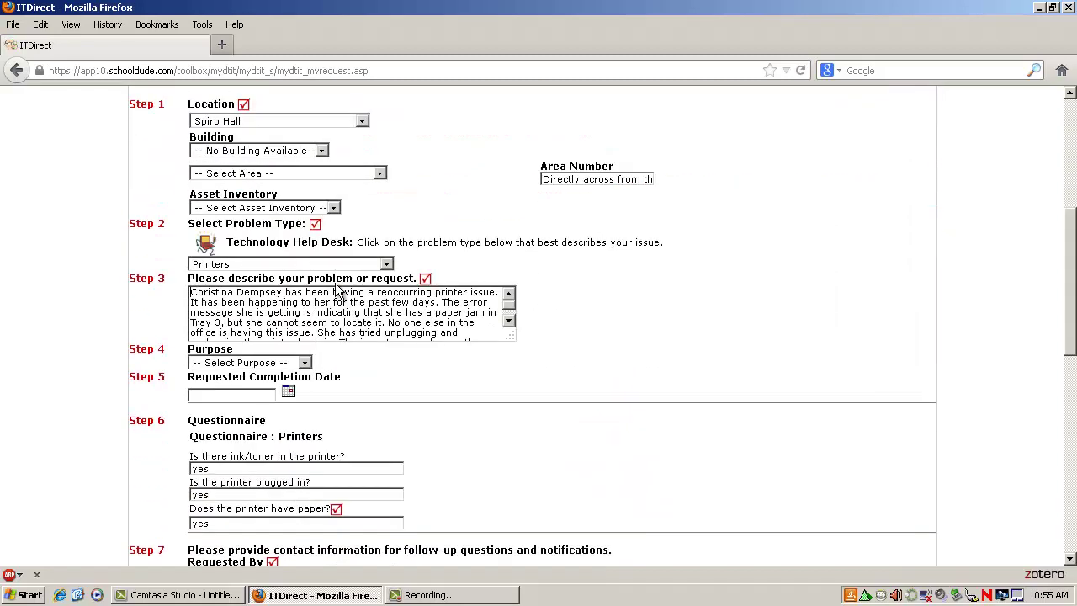
scroll(335, 290, "down", 5)
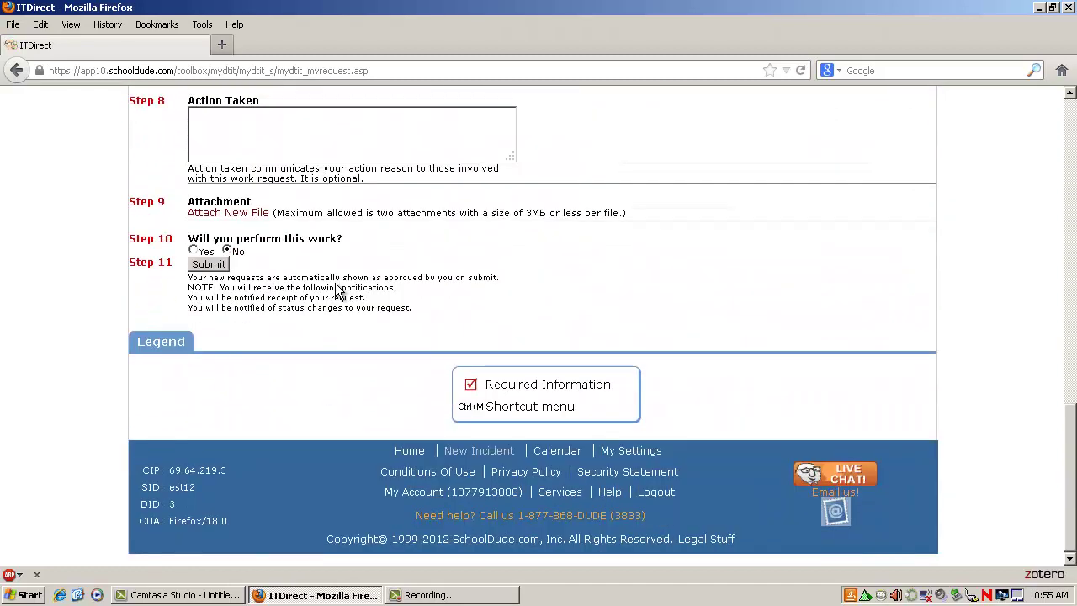
scroll(335, 291, "up", 2)
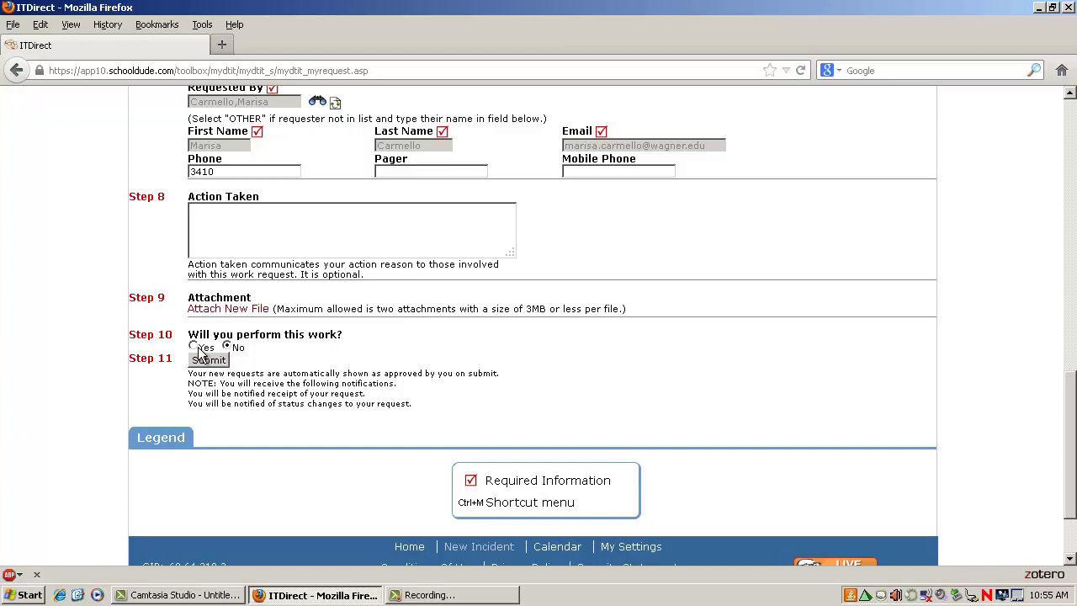
Step: Mark 'Will you perform this work?' as Yes and submit the Spiro Hall printer jam request
left_click(194, 347)
left_click(208, 360)
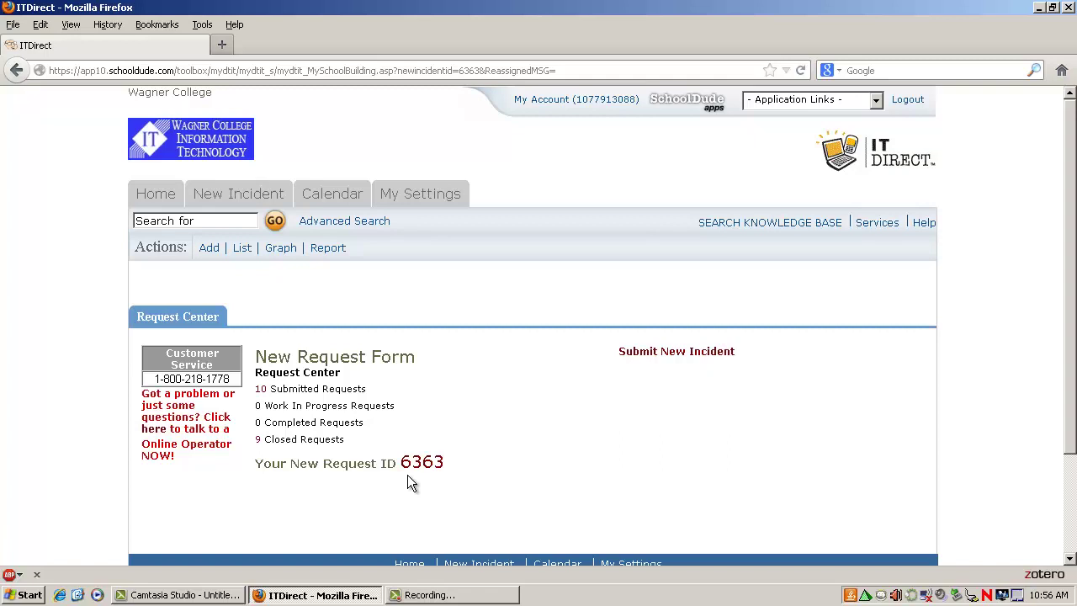
Step: Return to the Home page and scroll down to find request 6363 among Assigned Incidents
left_click(213, 219)
left_click(171, 203)
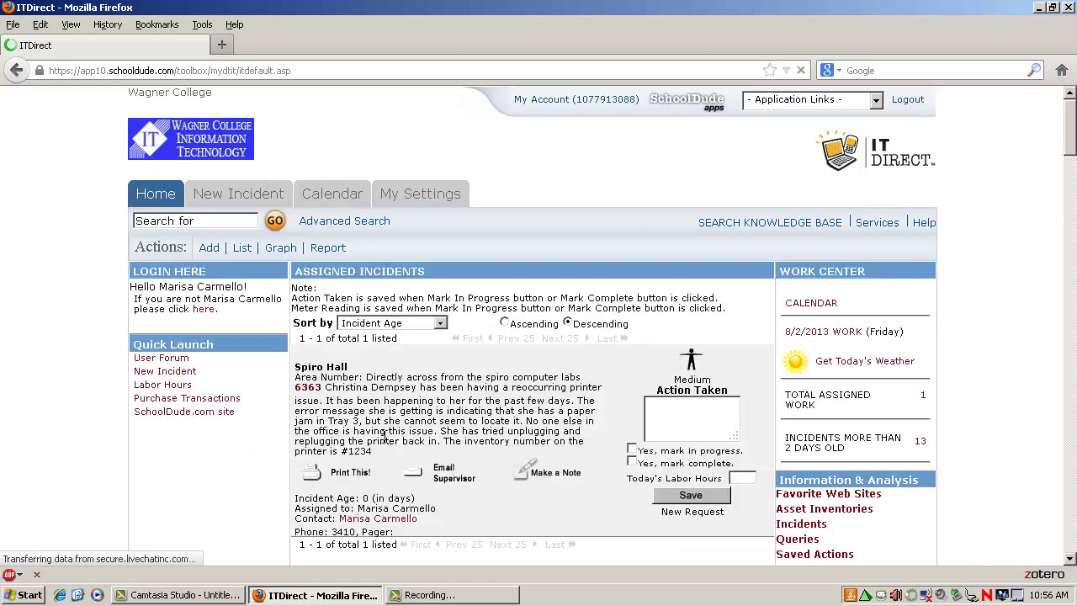
scroll(385, 436, "down", 6)
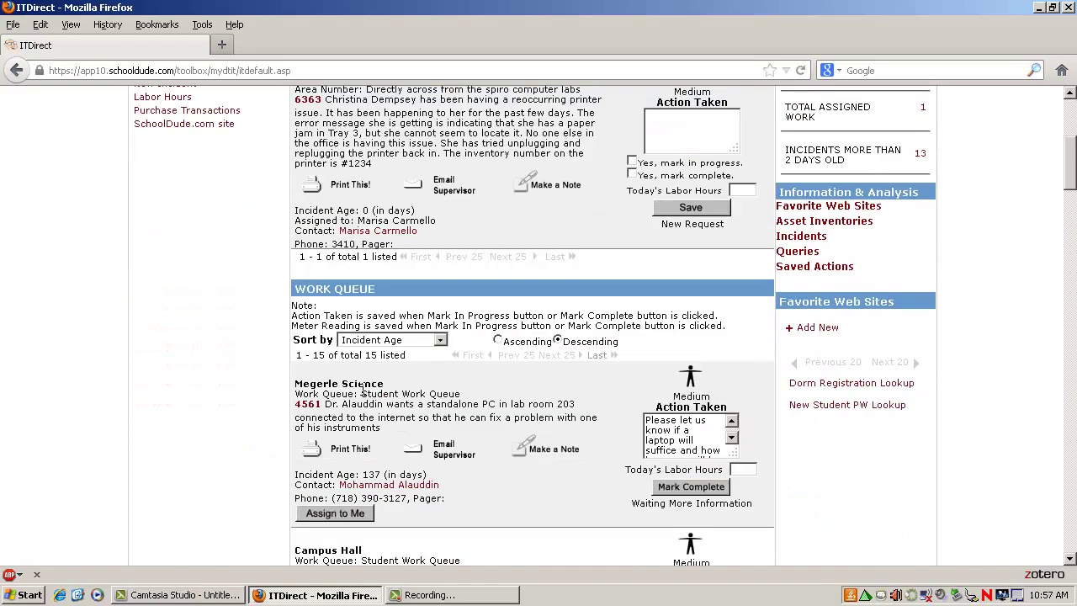